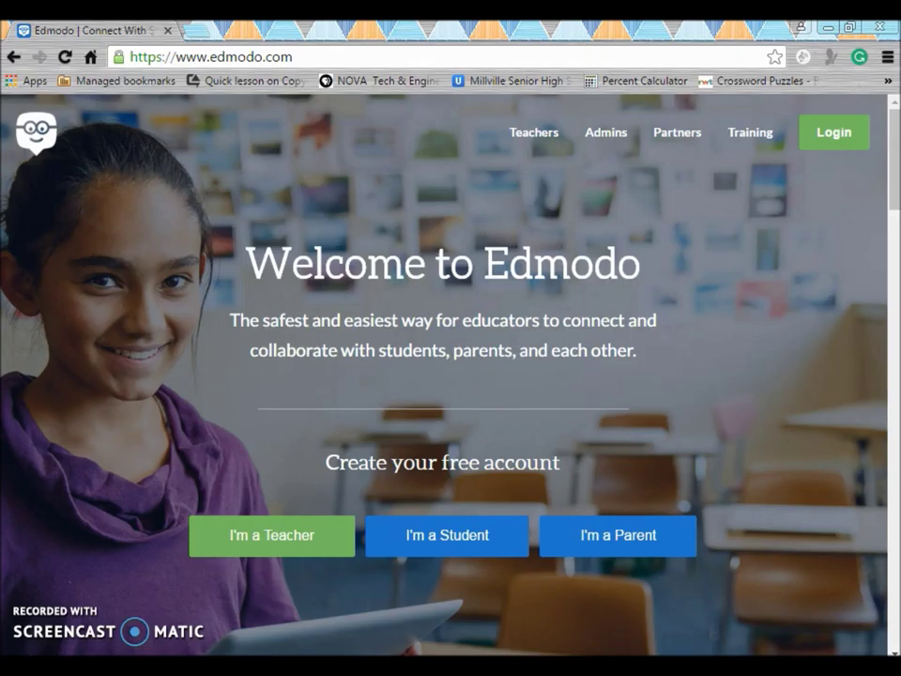
- Sign up for a free Edmodo teacher account with an e-mail address and password
left_click(281, 543)
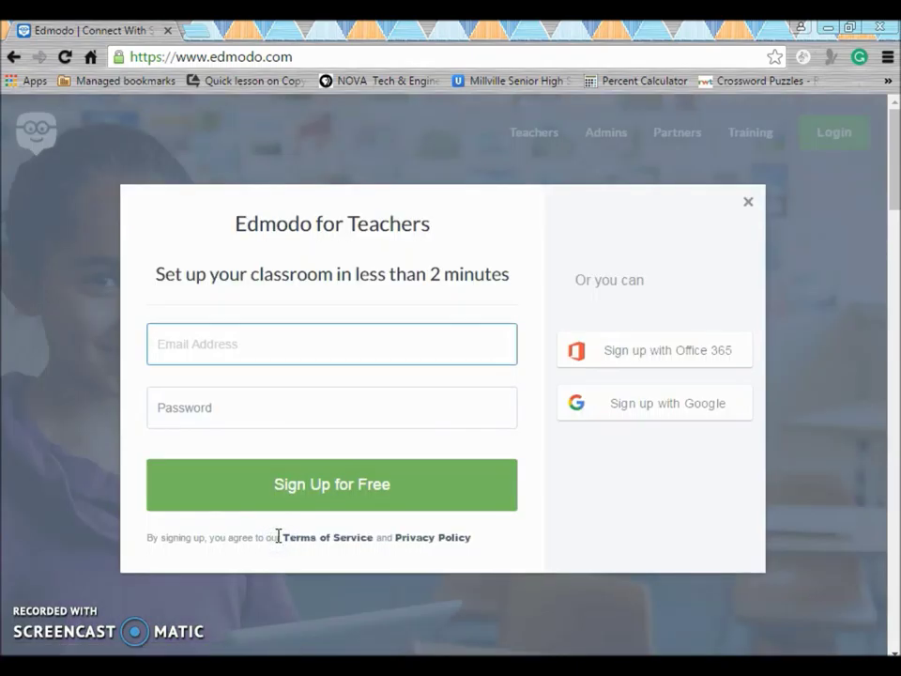
left_click(170, 356)
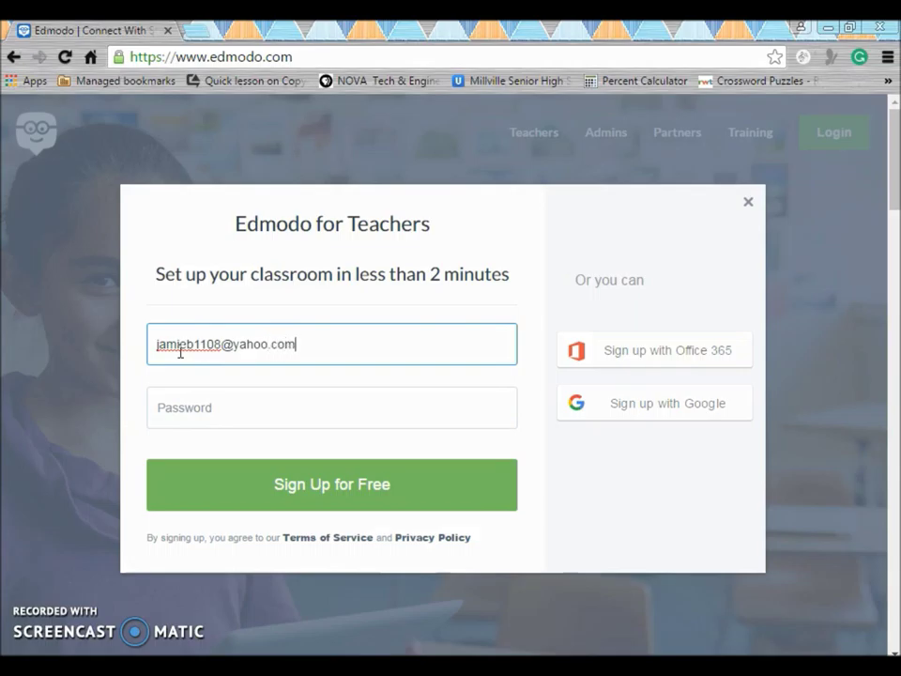
left_click(208, 405)
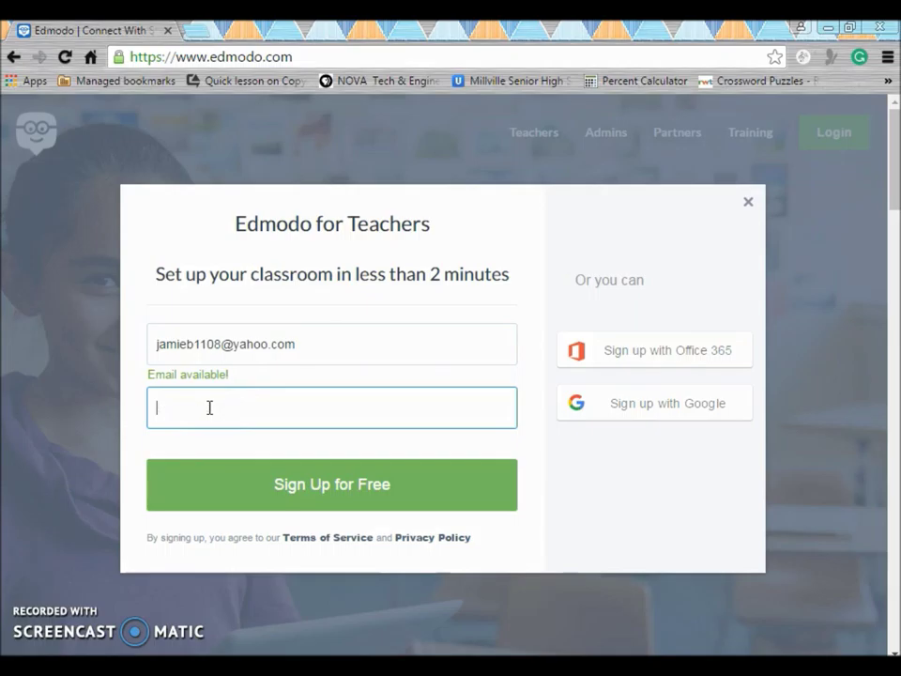
type("*")
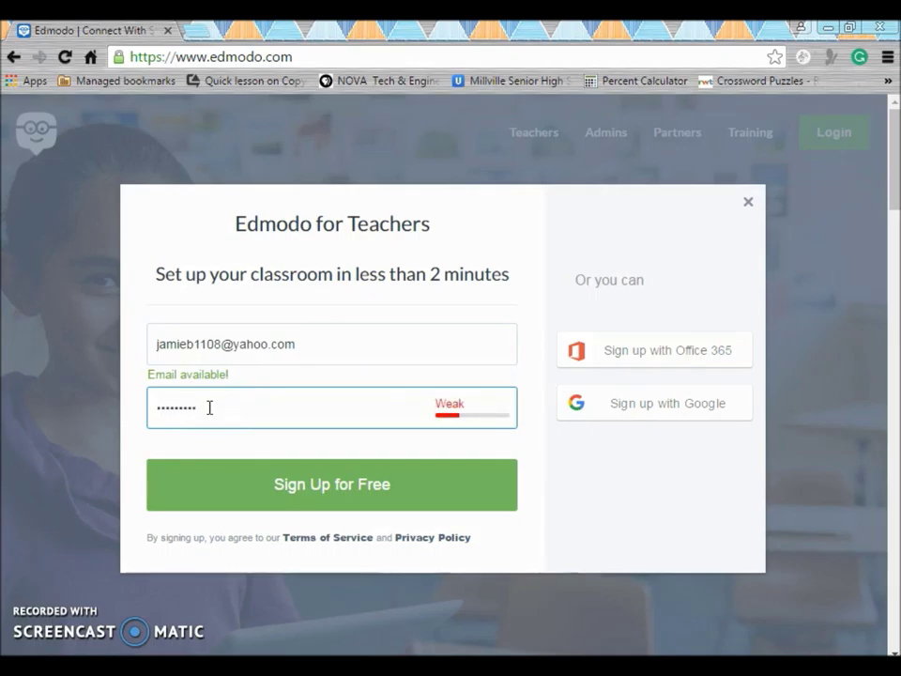
left_click(338, 486)
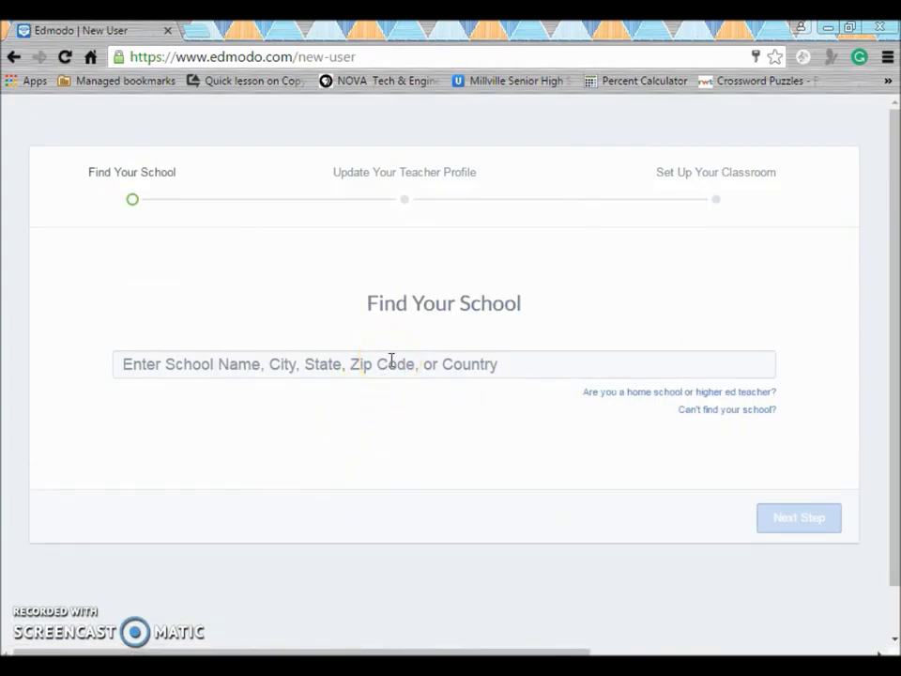
- Search 'millville', pick Millville Senior High as the school, and continue
left_click(392, 361)
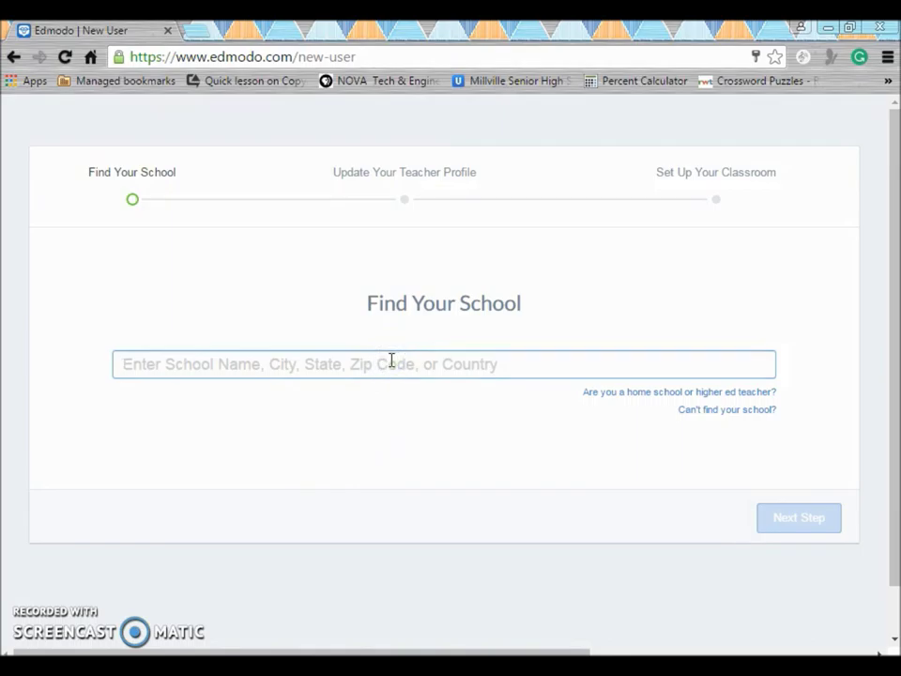
type("m")
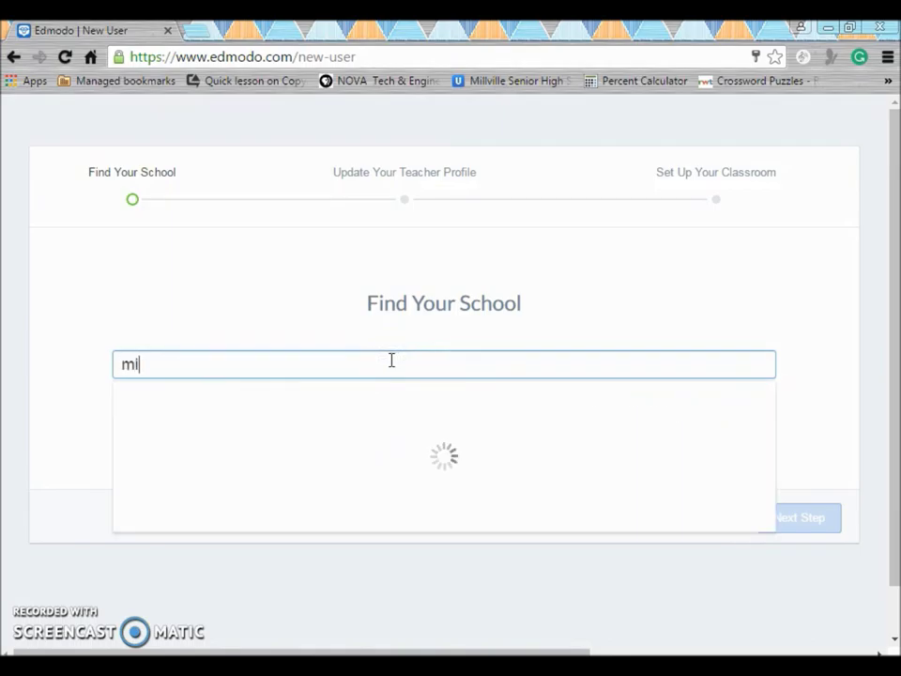
type("ill")
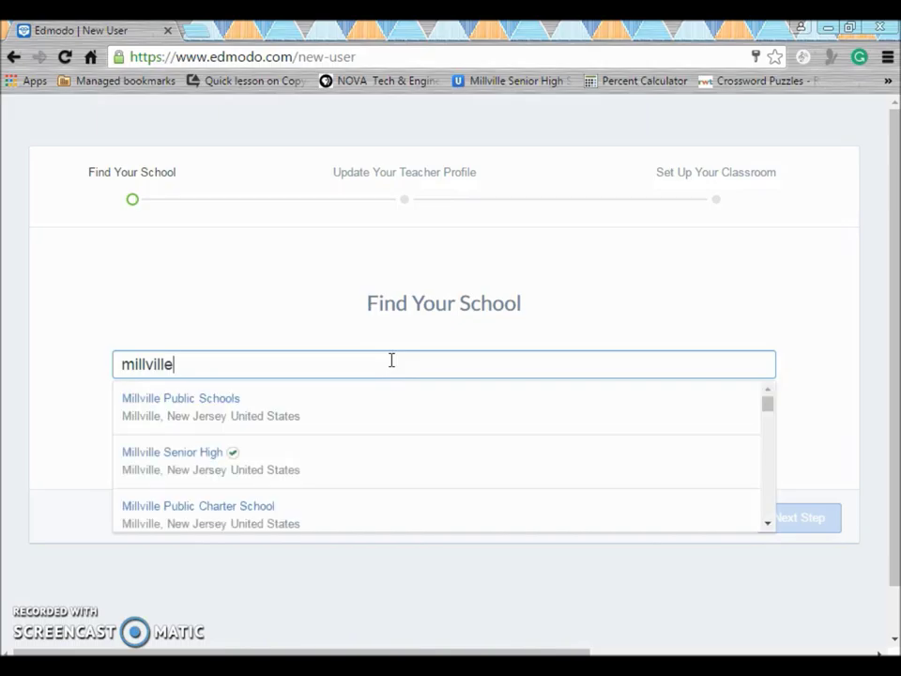
type("ville")
left_click(176, 460)
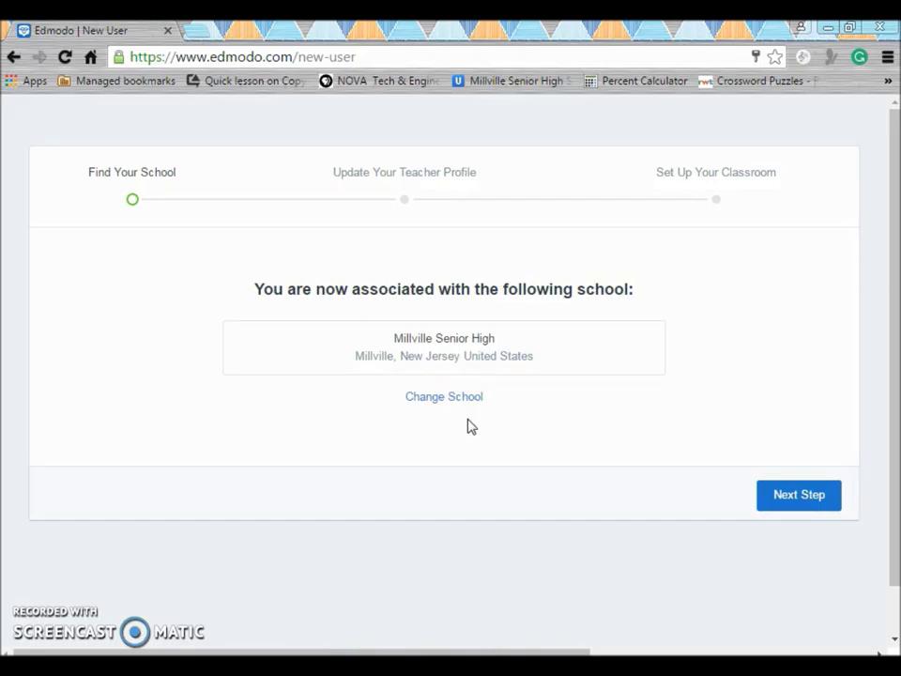
left_click(803, 495)
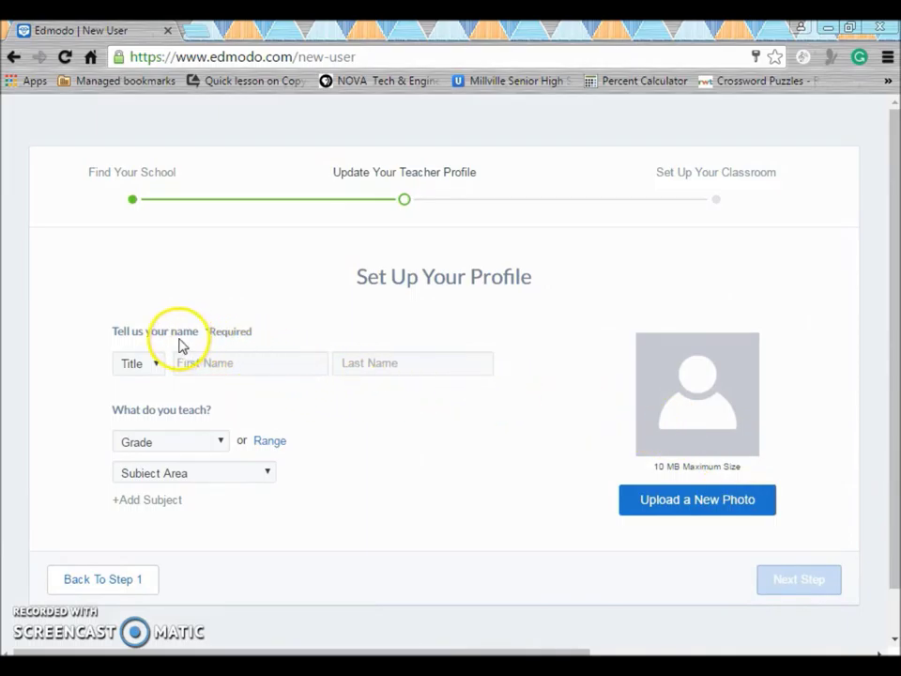
- Set the profile title to Mrs. and enter the teacher's first and last name
left_click(157, 373)
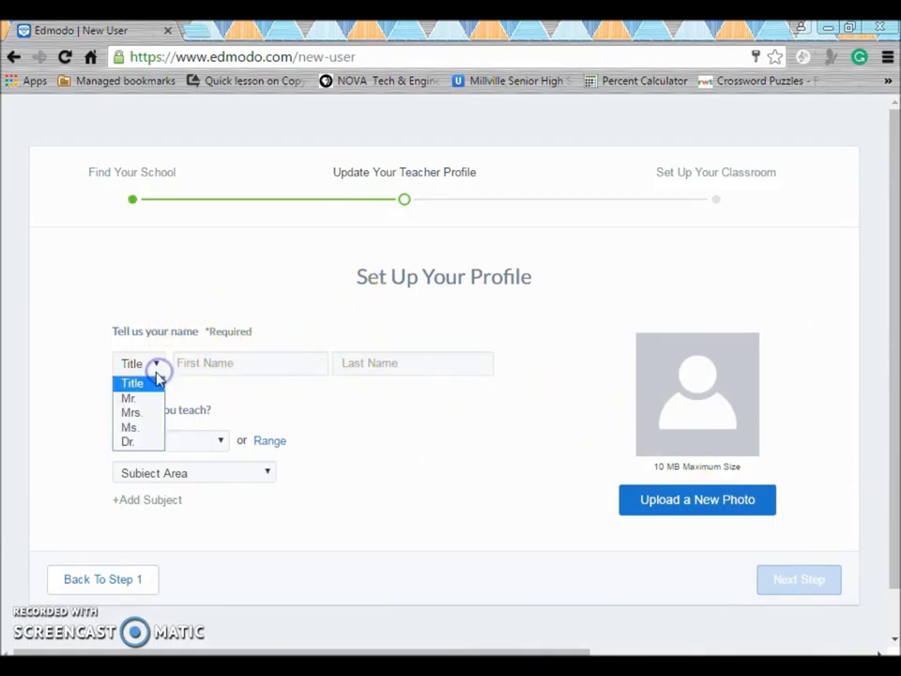
left_click(140, 413)
left_click(198, 366)
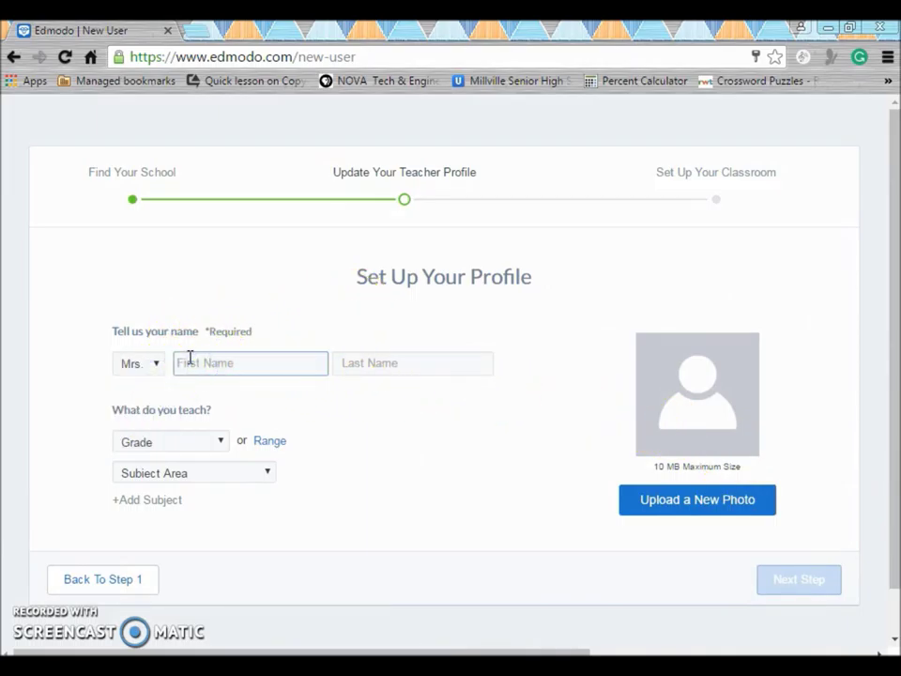
key("Tab")
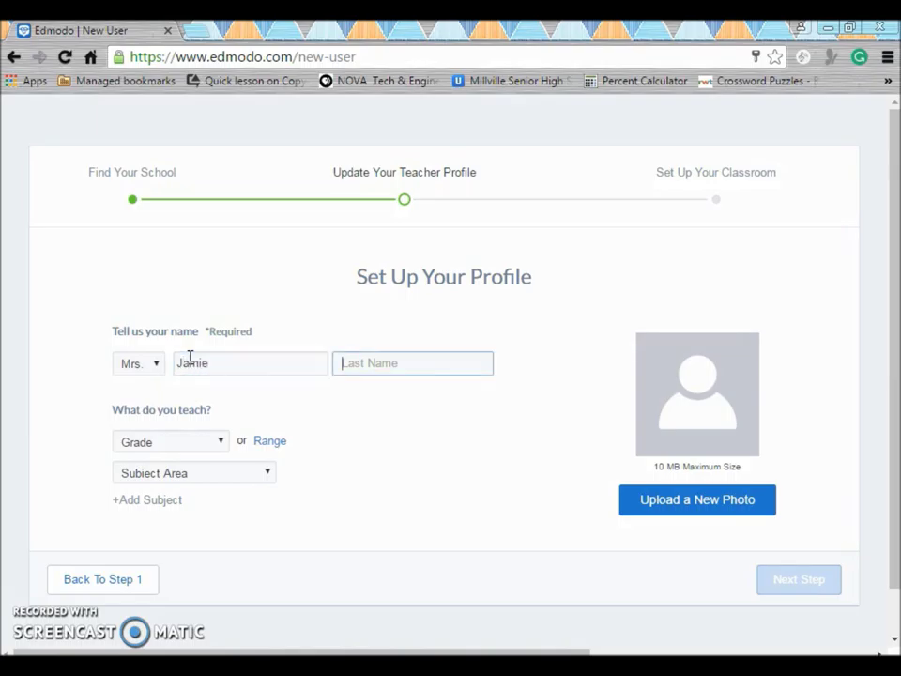
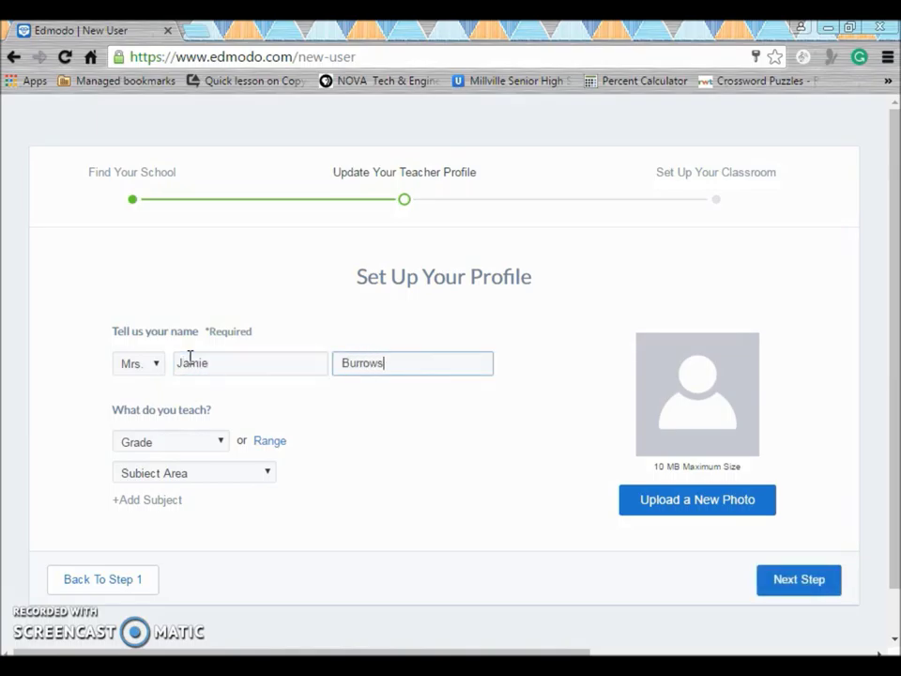
- Set grades taught to the range 10th–12th and the subject area to Computer Technology
left_click(212, 444)
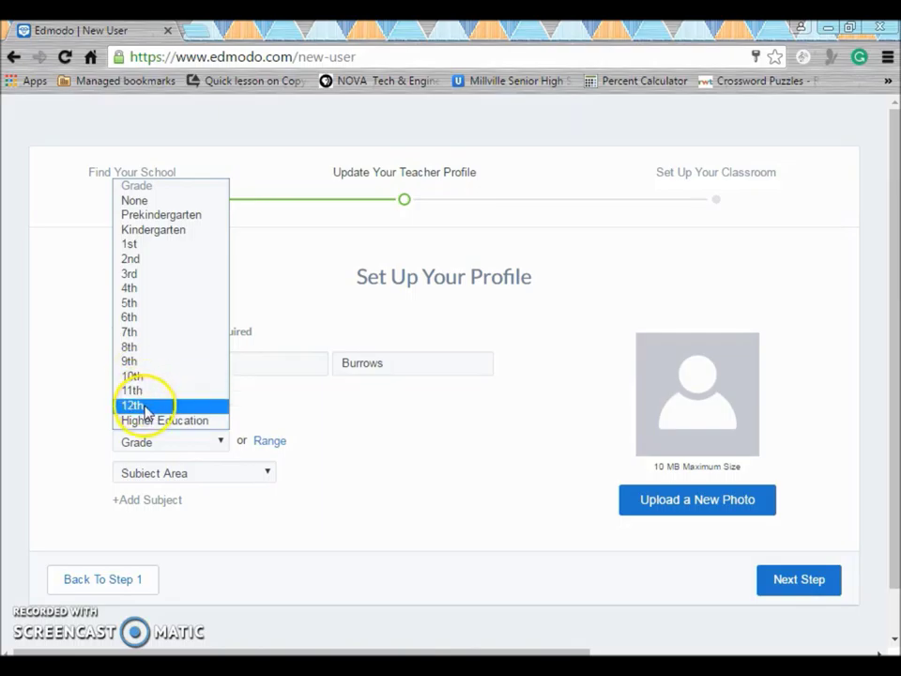
left_click(272, 445)
left_click(272, 443)
left_click_drag(230, 459, 500, 465)
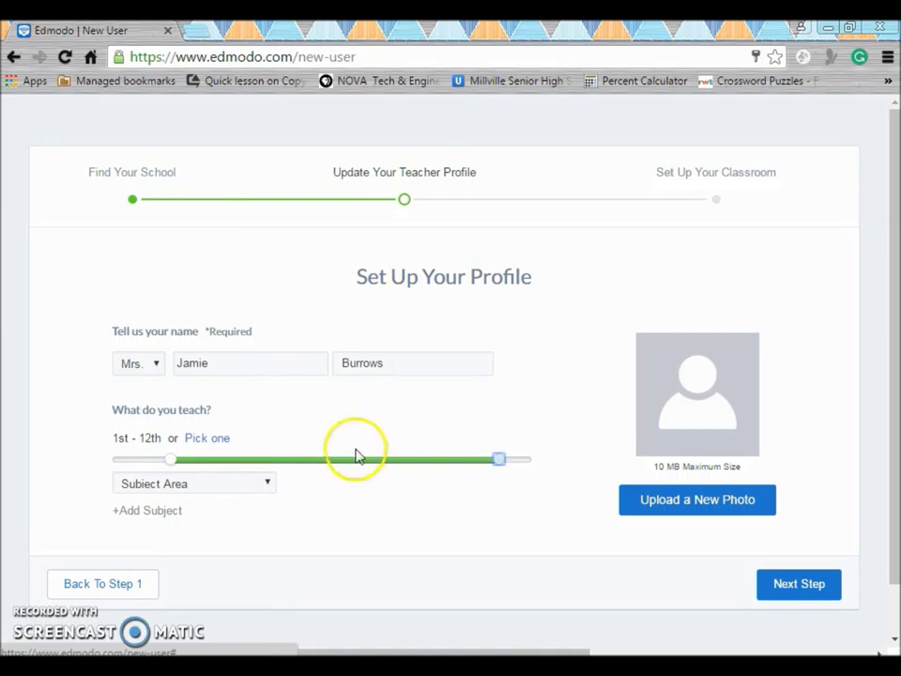
left_click_drag(173, 459, 439, 467)
left_click(263, 484)
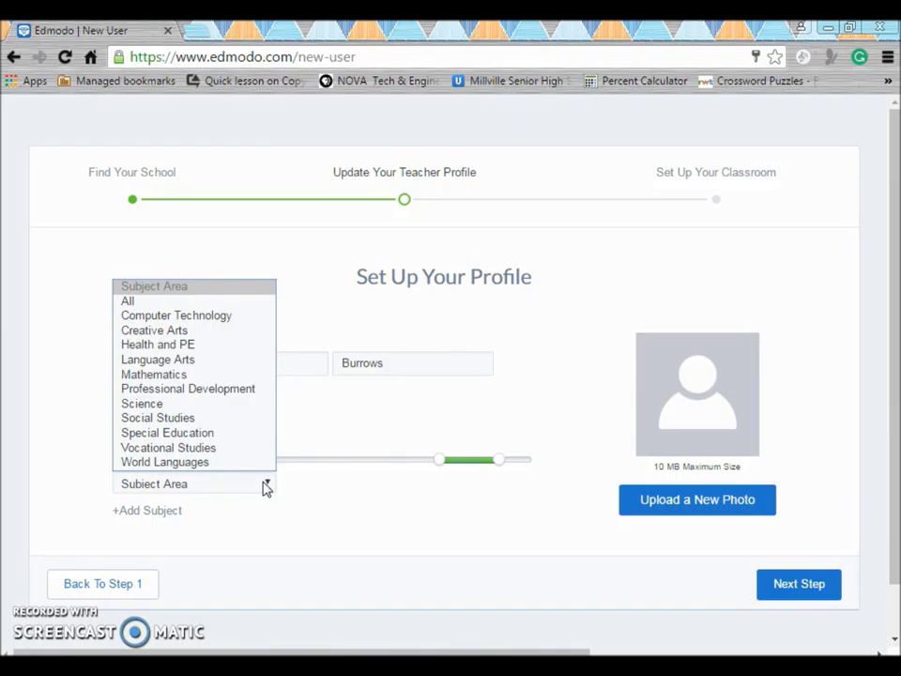
left_click(172, 316)
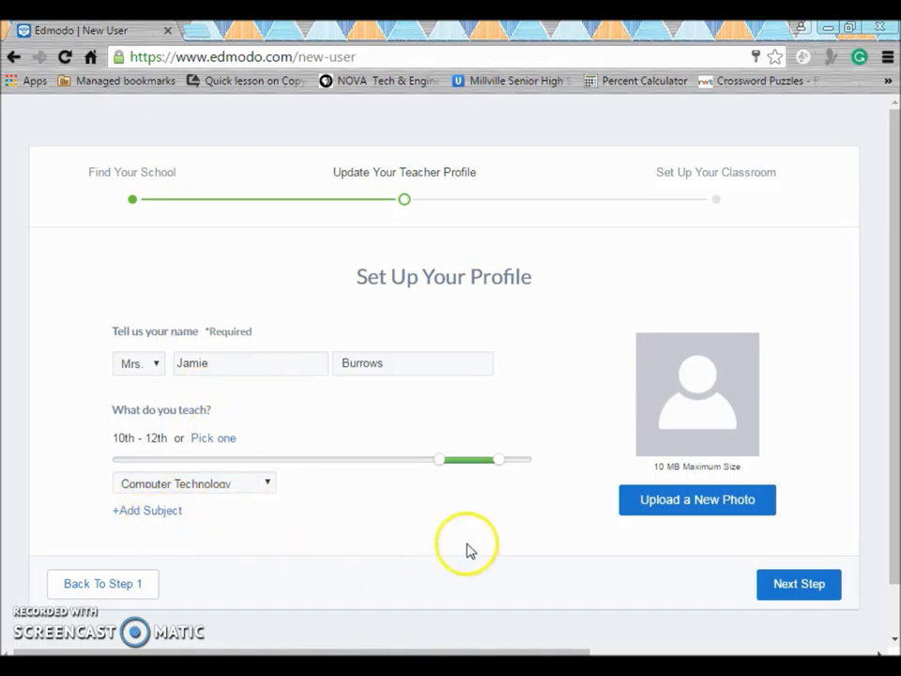
left_click(700, 503)
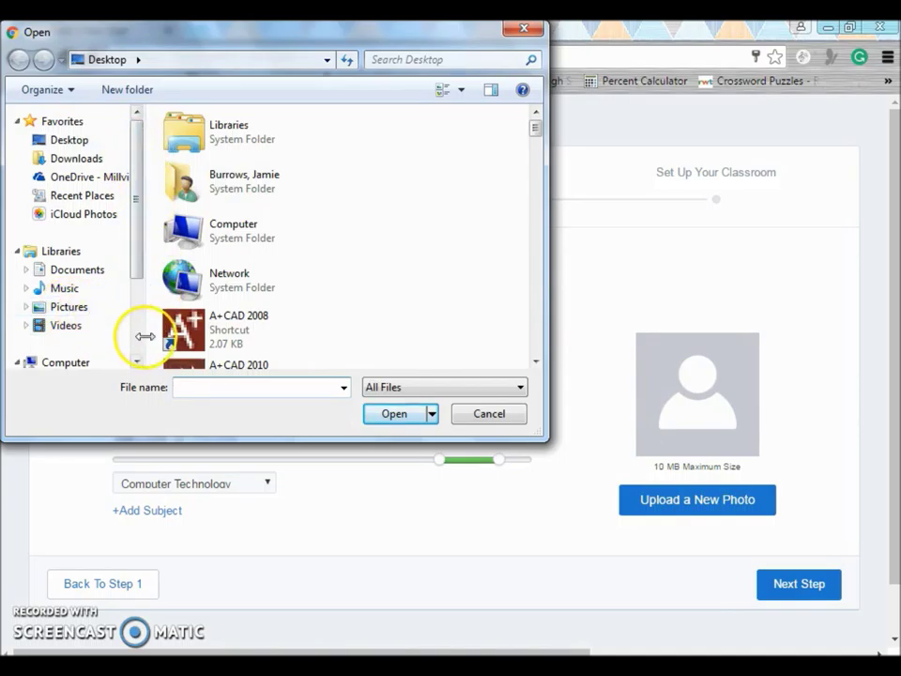
- Upload 043-DigitalTowerBridge.jpg from the Pictures library as the profile photo
left_click(73, 310)
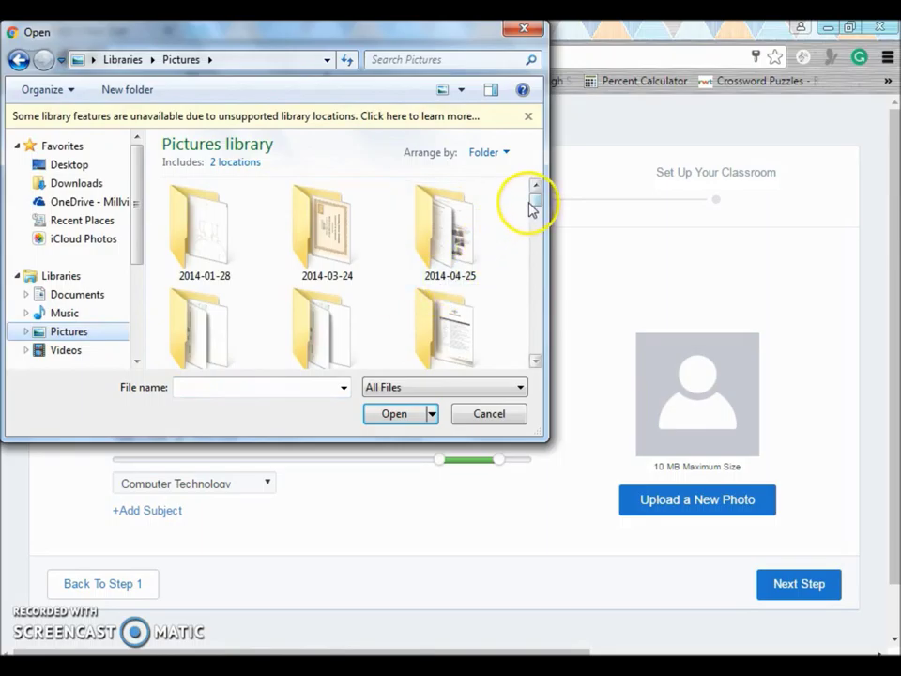
left_click_drag(532, 202, 557, 257)
left_click(235, 255)
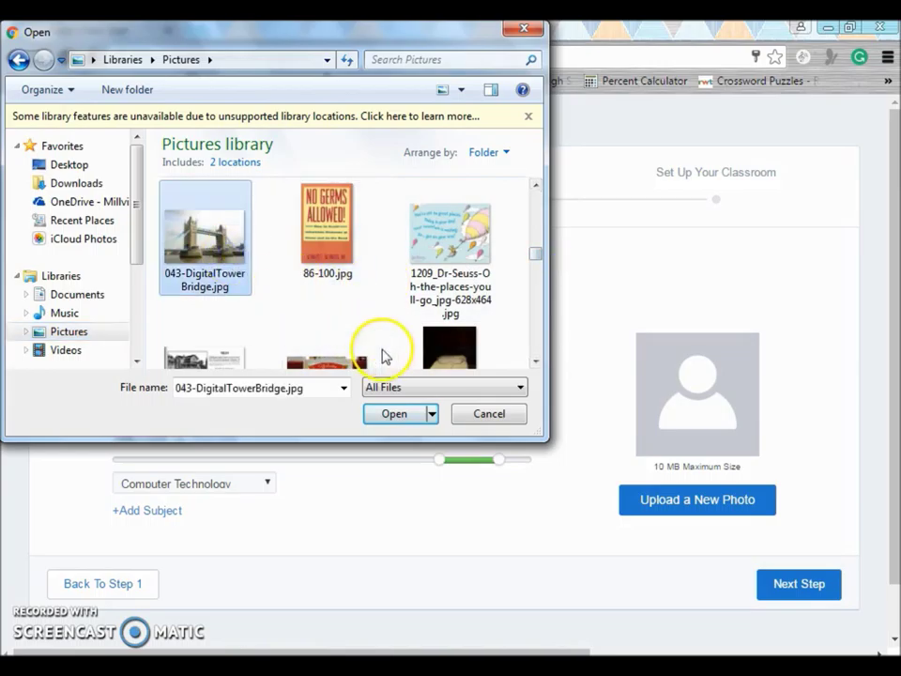
left_click(402, 420)
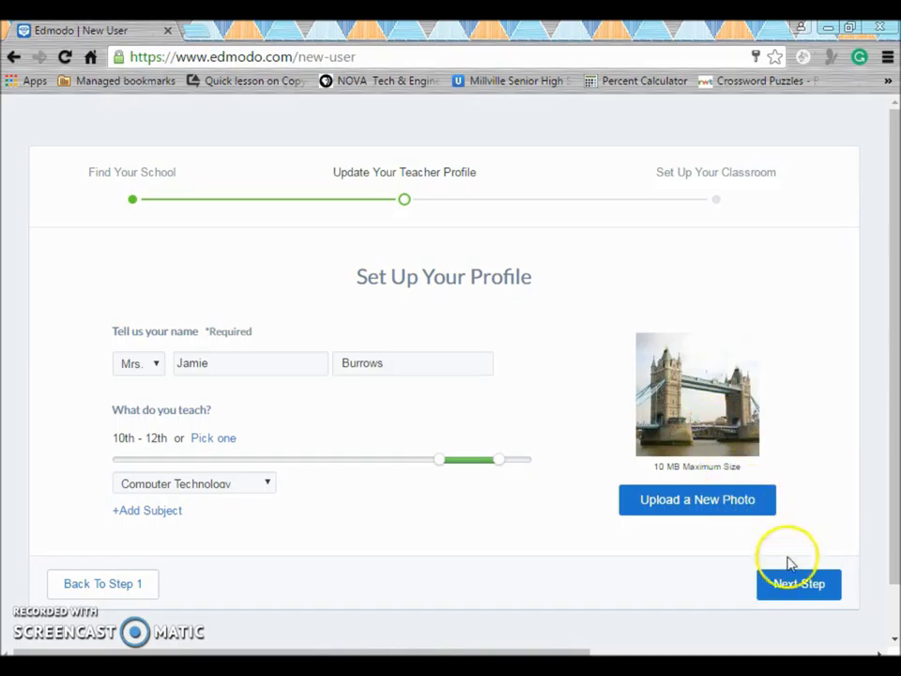
- Skip the first-classroom setup and go to the teacher homepage
left_click(801, 586)
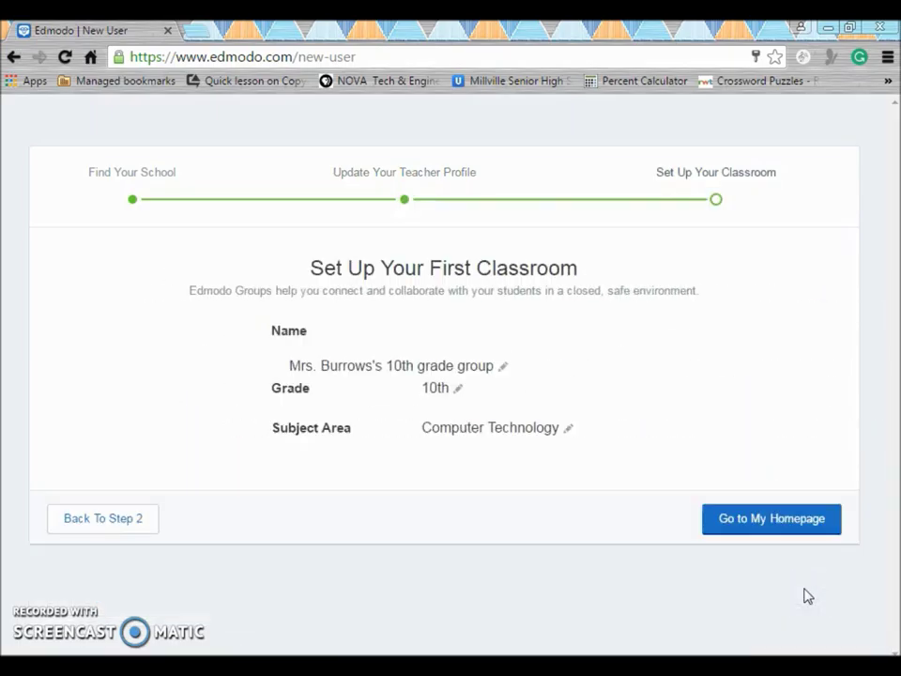
left_click(748, 527)
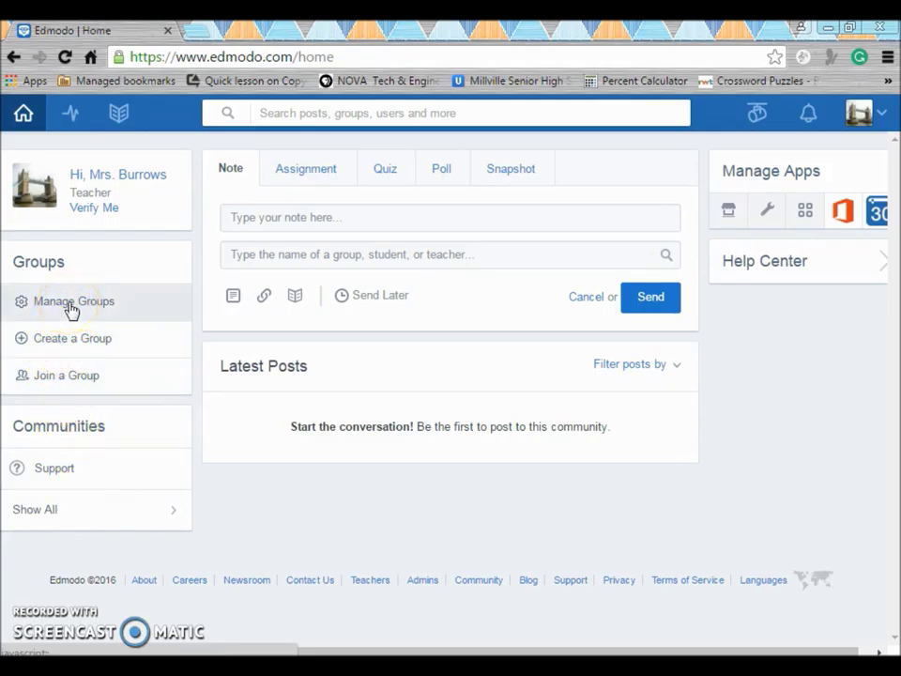
left_click(71, 344)
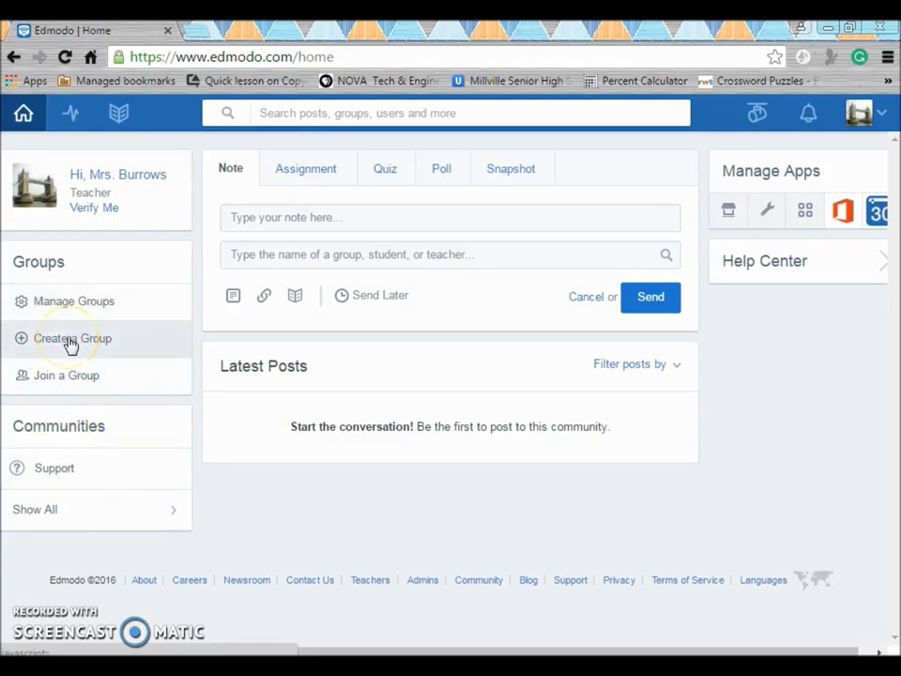
- Create a blue 'Digital Design 2016' group for grades 10th–12th in Computer Technology
left_click(71, 344)
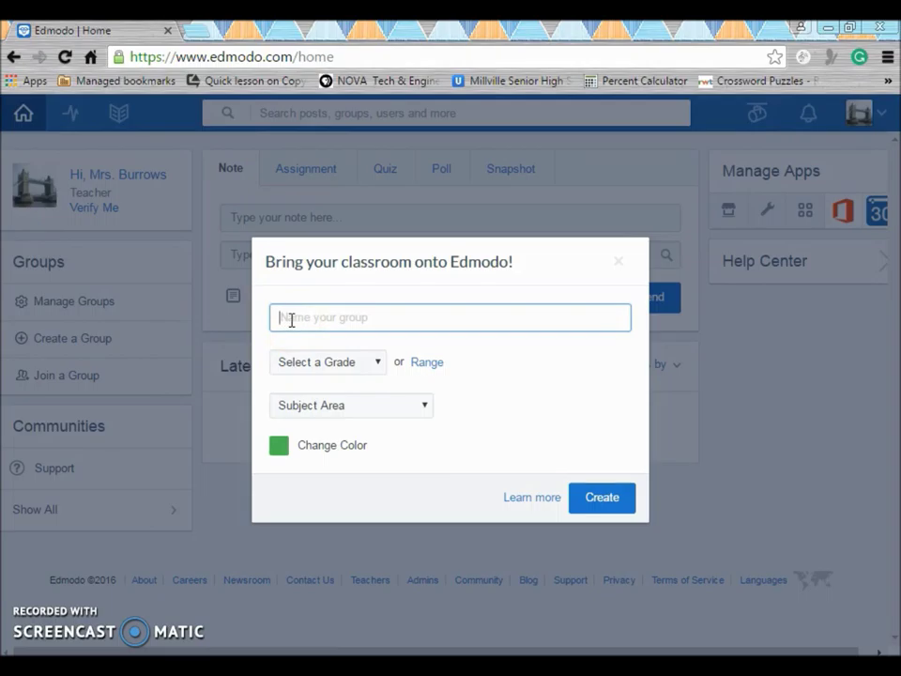
type("igital Design")
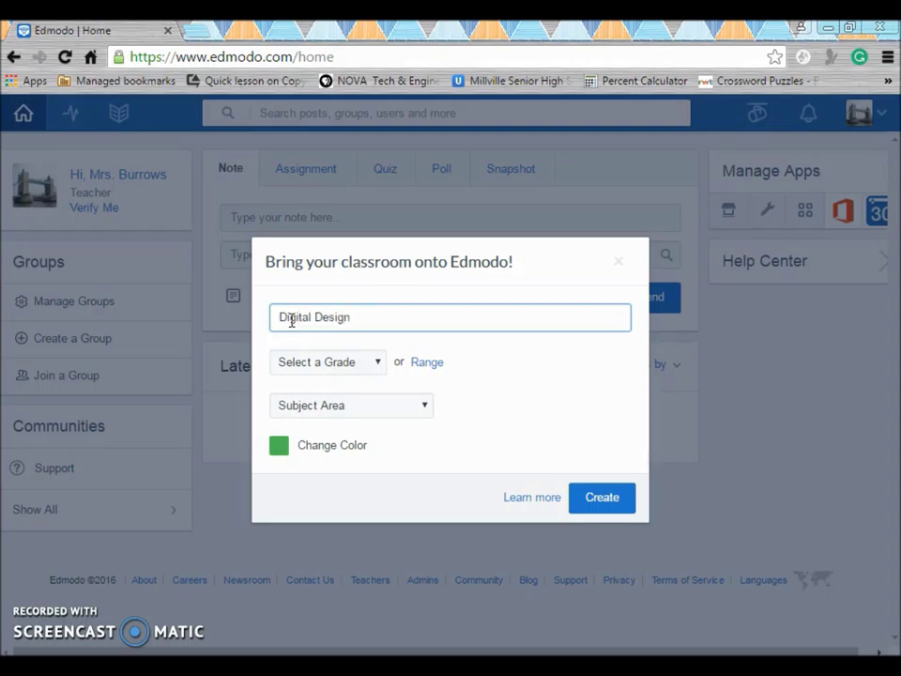
left_click(395, 325)
left_click(424, 362)
left_click_drag(375, 378, 600, 390)
left_click_drag(321, 380, 549, 378)
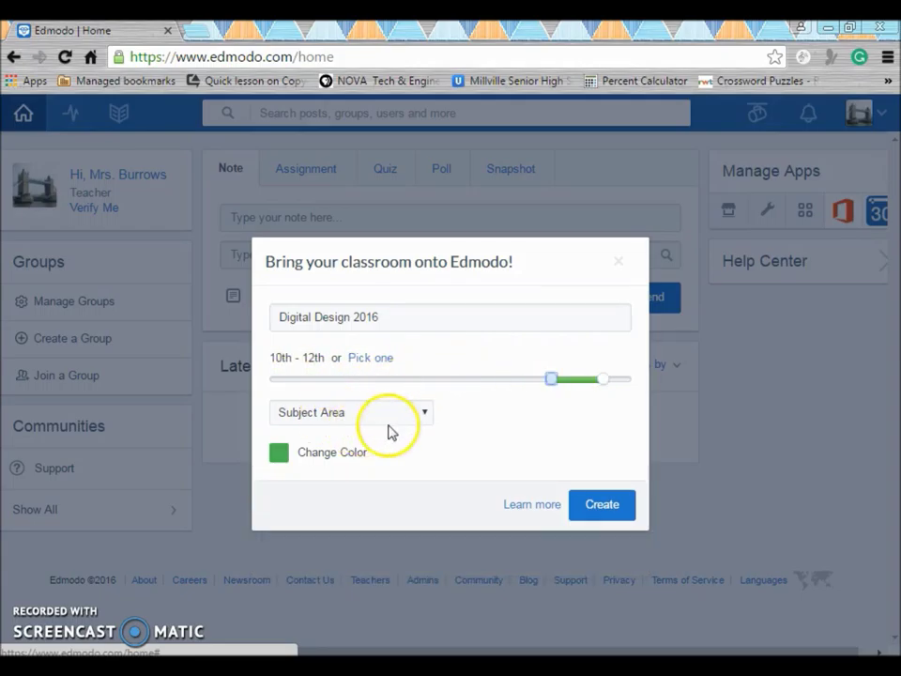
left_click(422, 414)
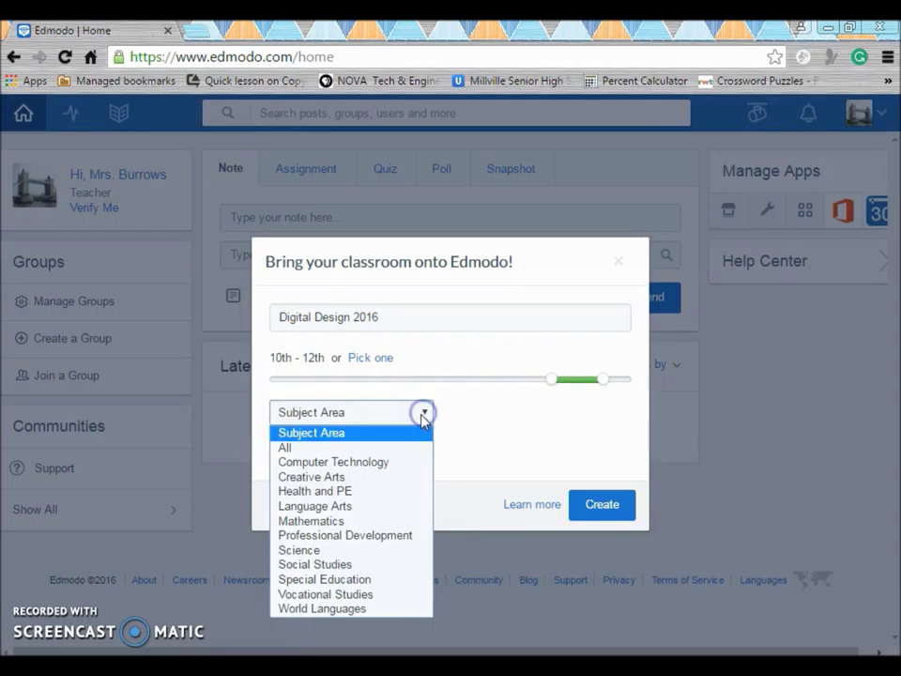
left_click(400, 463)
left_click(281, 453)
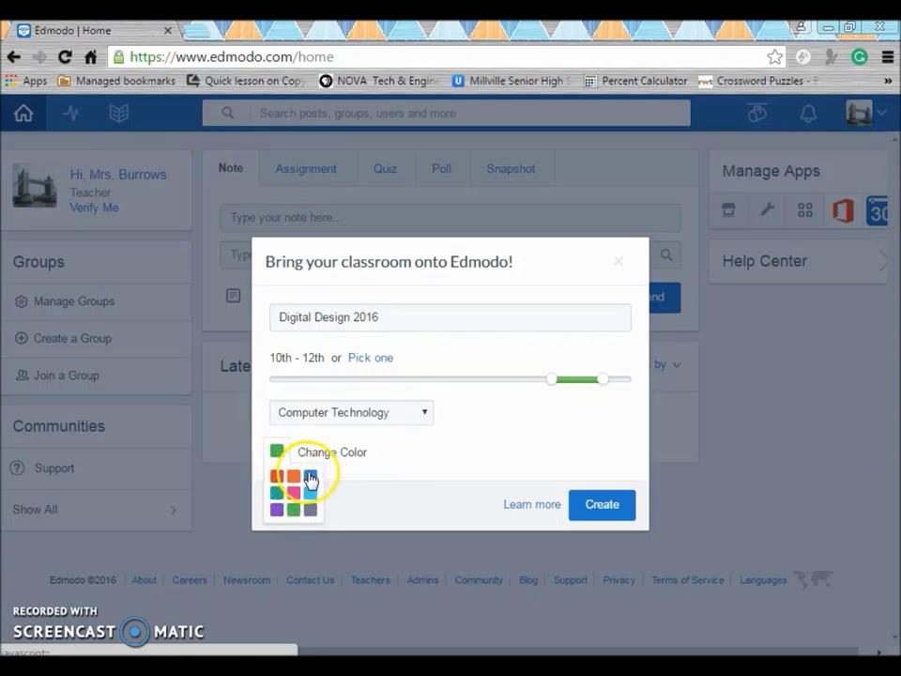
left_click(309, 476)
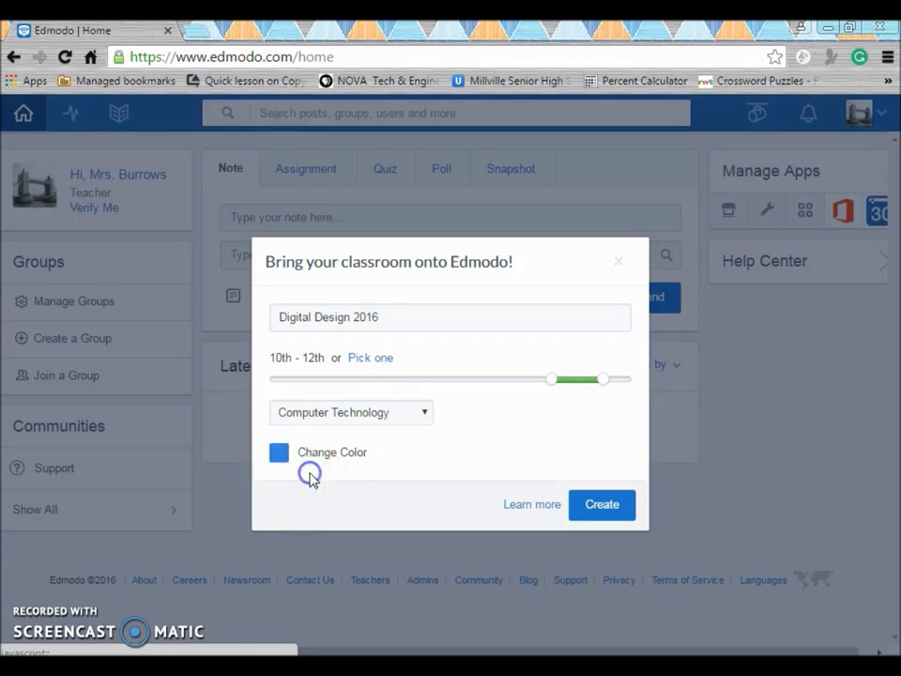
left_click(601, 514)
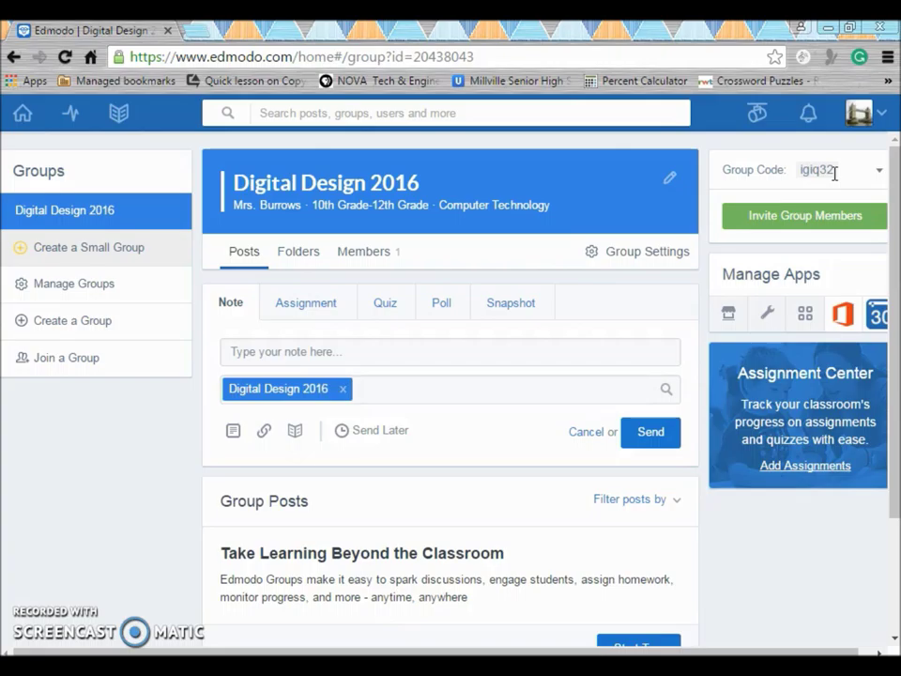
- Select the Digital Design 2016 group's join code on its group page
left_click(835, 173)
left_click(60, 251)
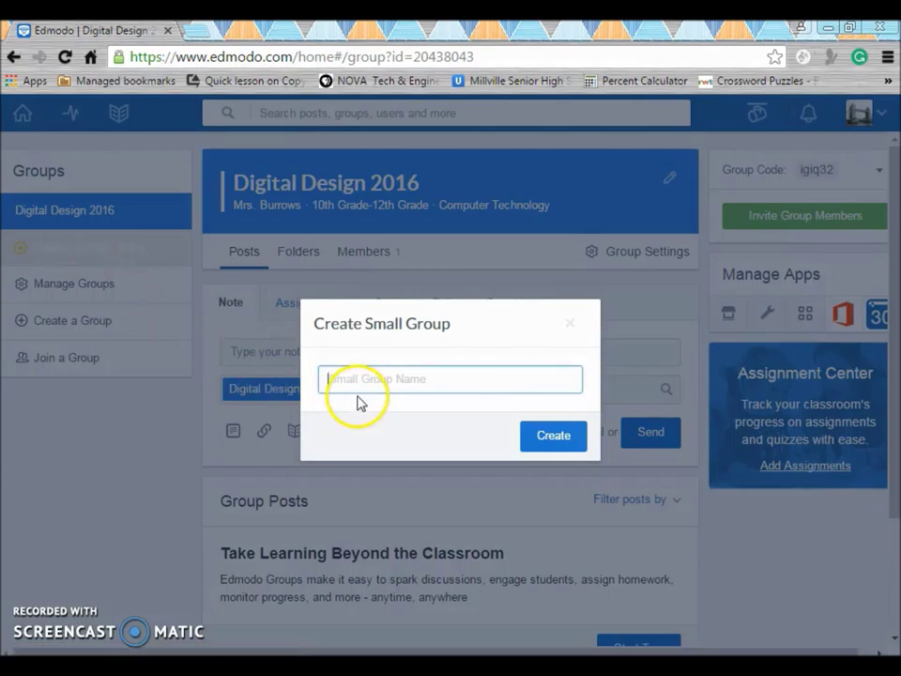
- Name the new small group 'Flyer Design' and create it under Digital Design 2016
left_click(353, 383)
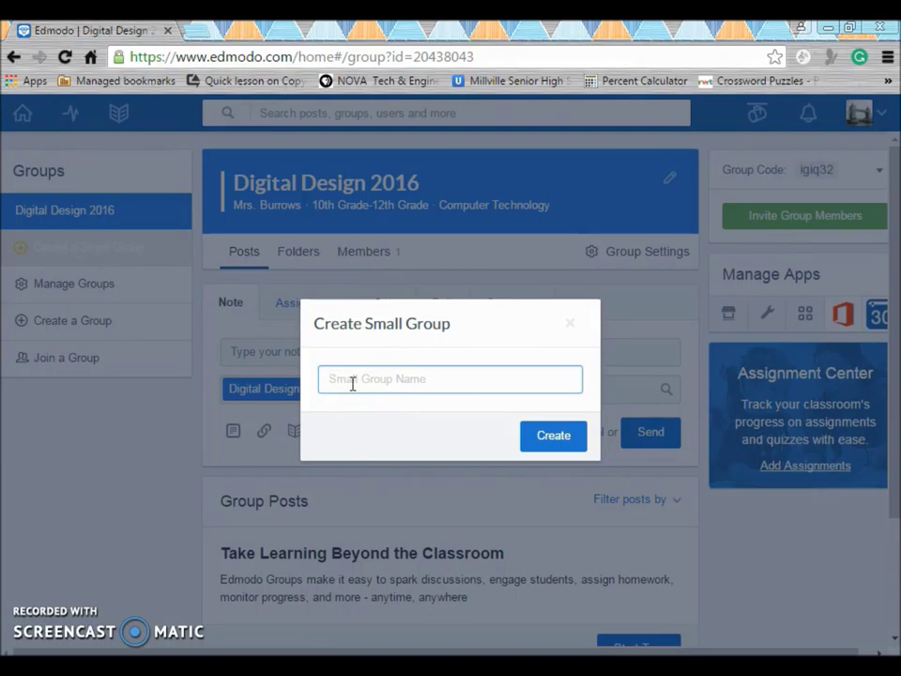
type("Flyer Design")
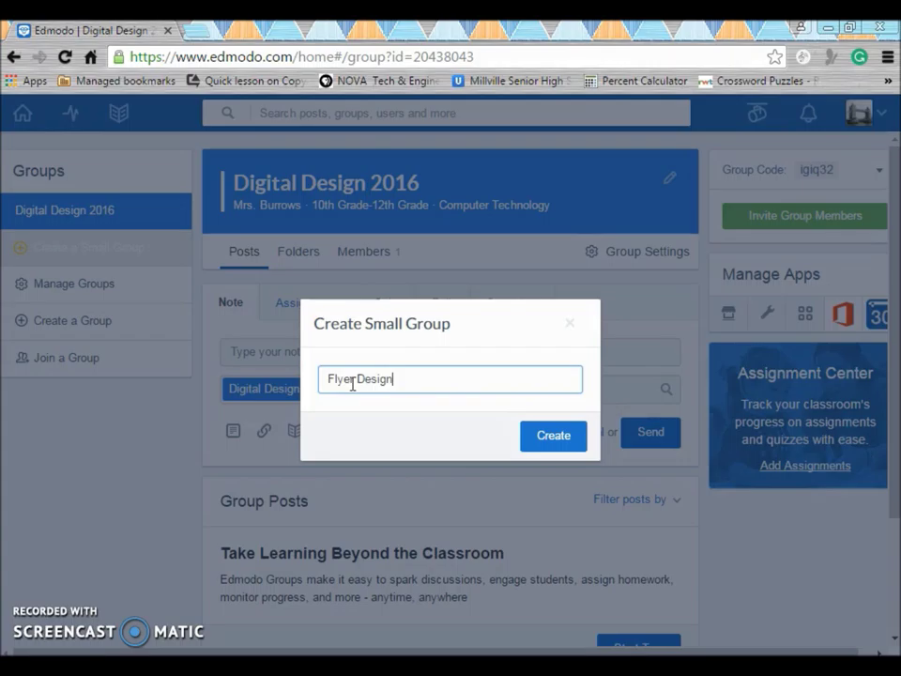
left_click(559, 442)
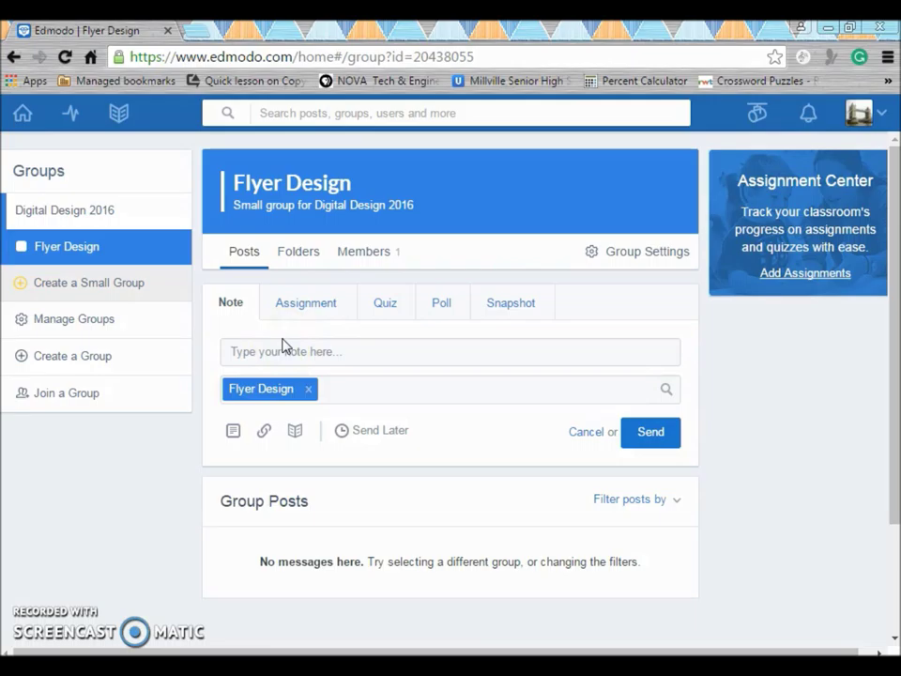
left_click(105, 281)
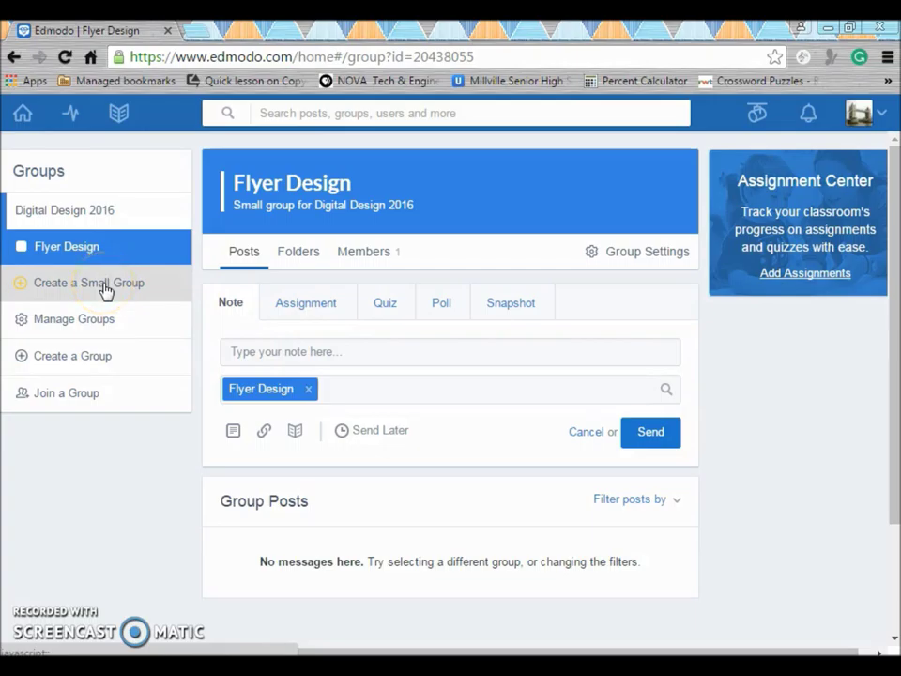